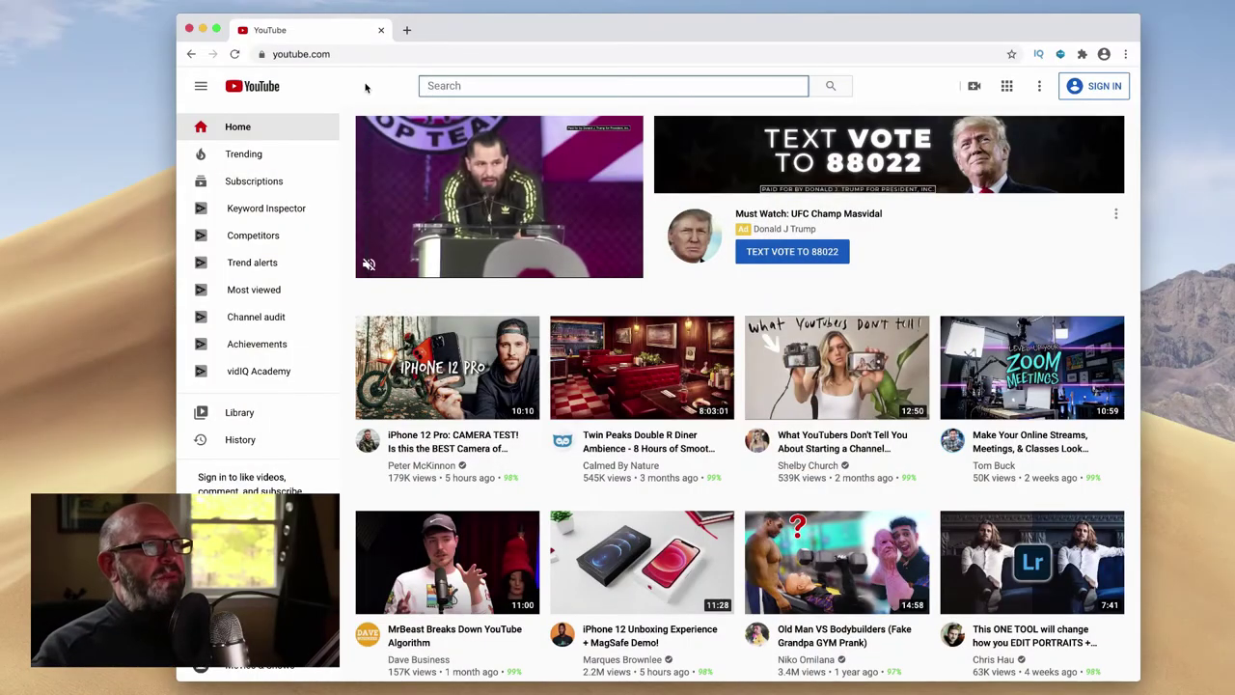
- Type 'affiliate marketing' and try letters a through e for autocomplete ideas, ending on 'c'
type("affiliate")
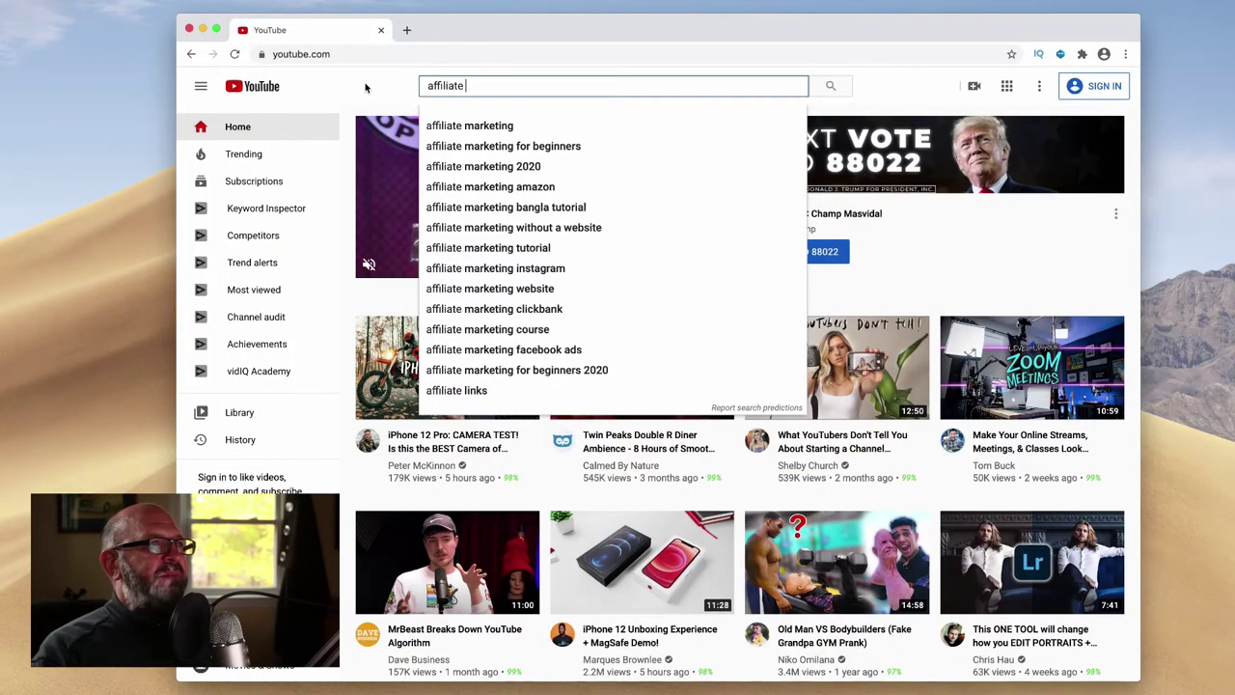
type(" marketing")
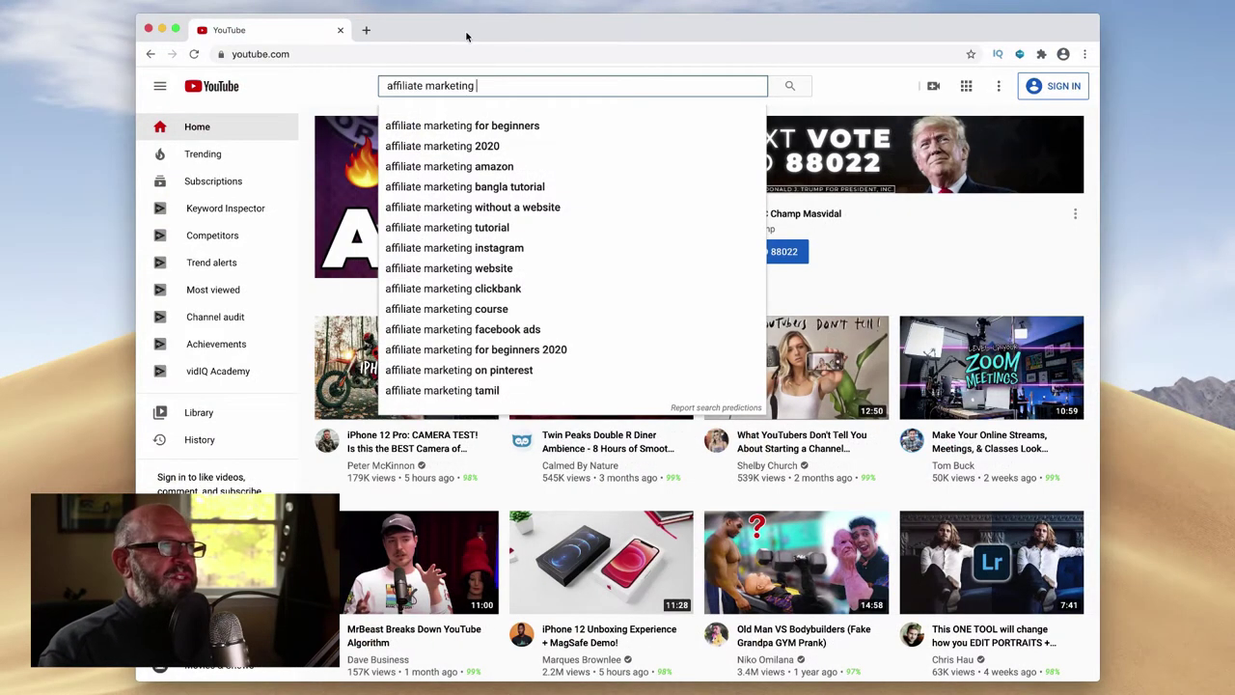
type("a")
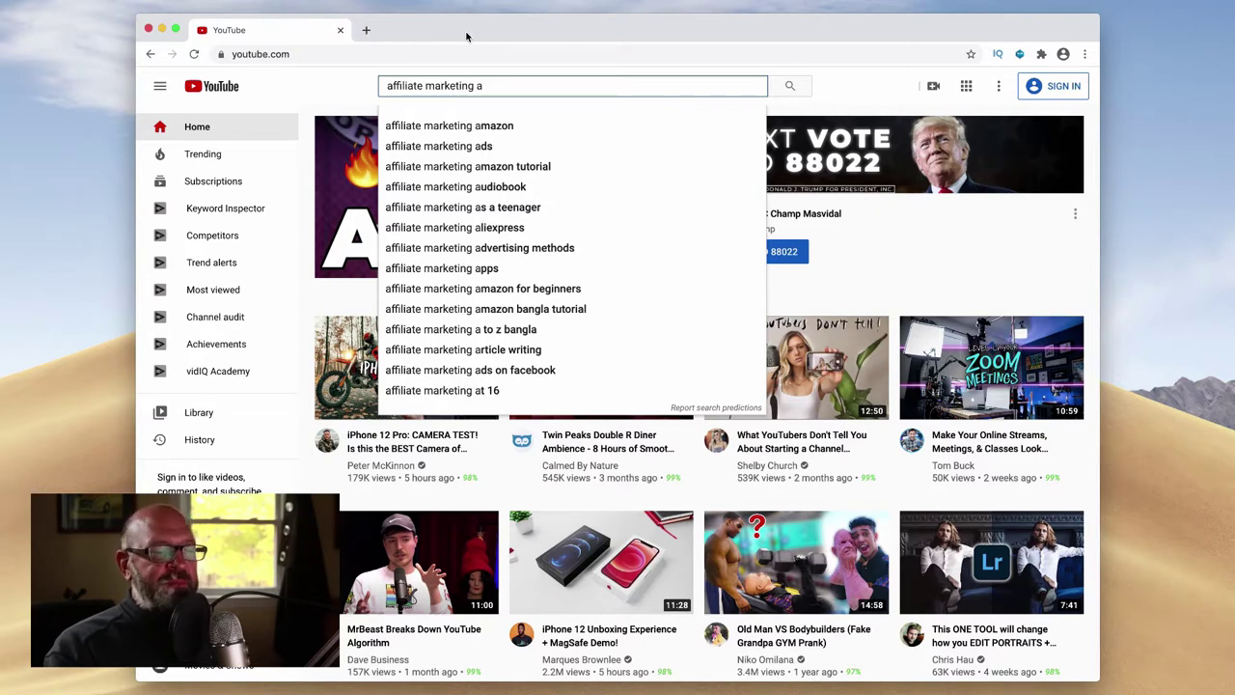
key("BackSpace")
type("b")
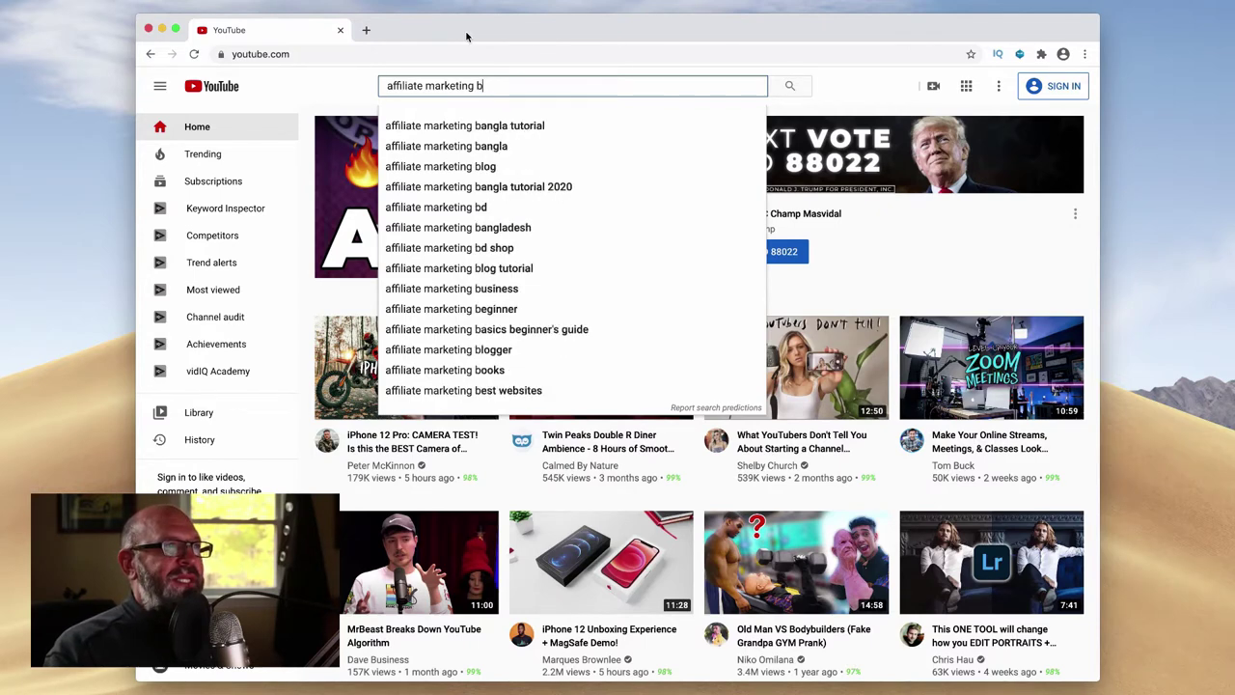
key("BackSpace")
type("c")
key("BackSpace")
type("d")
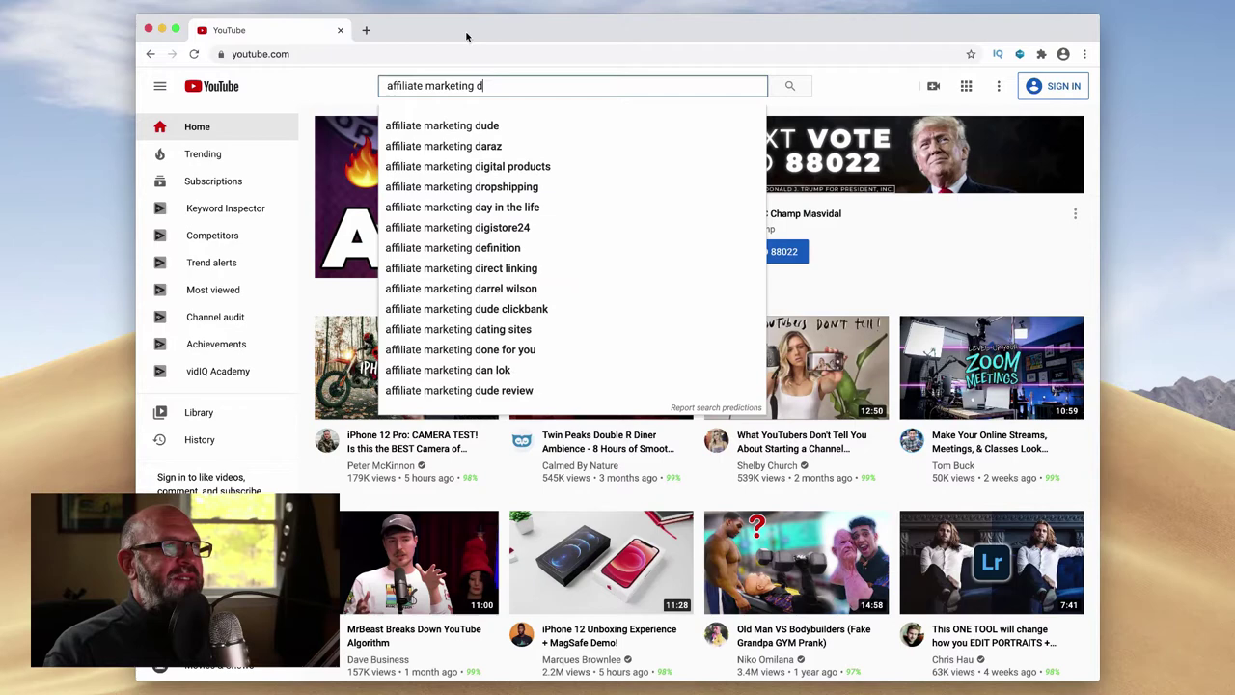
key("BackSpace")
type("e")
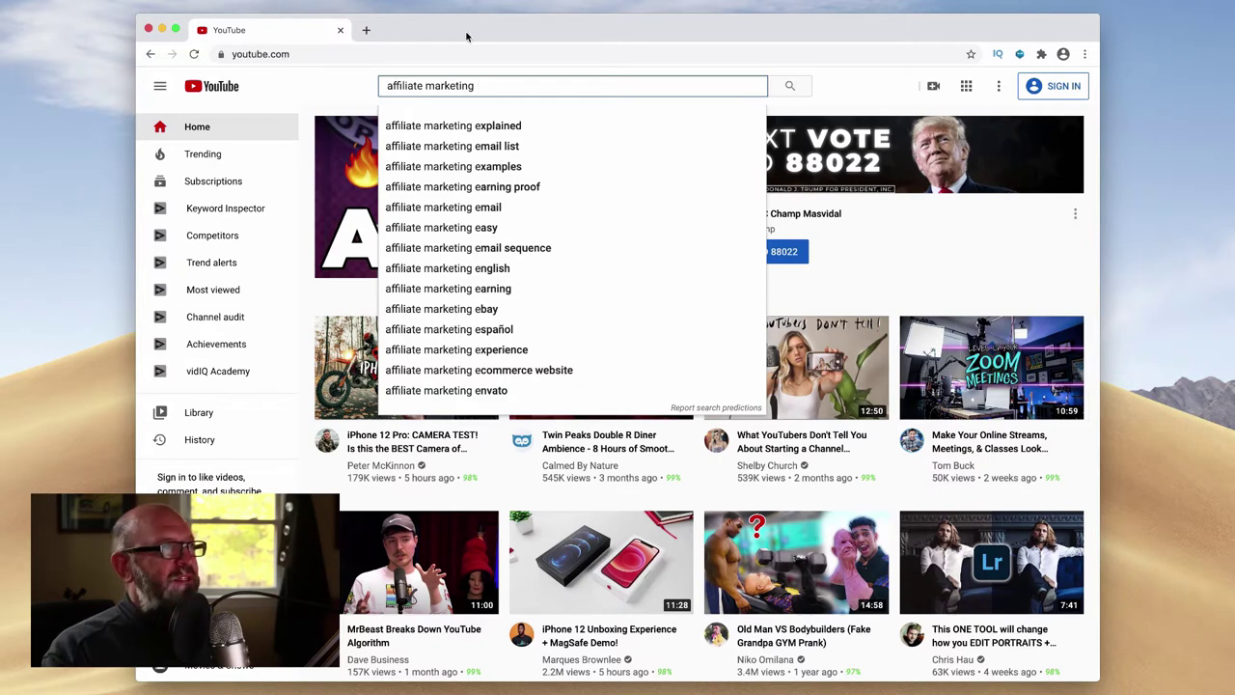
type("c")
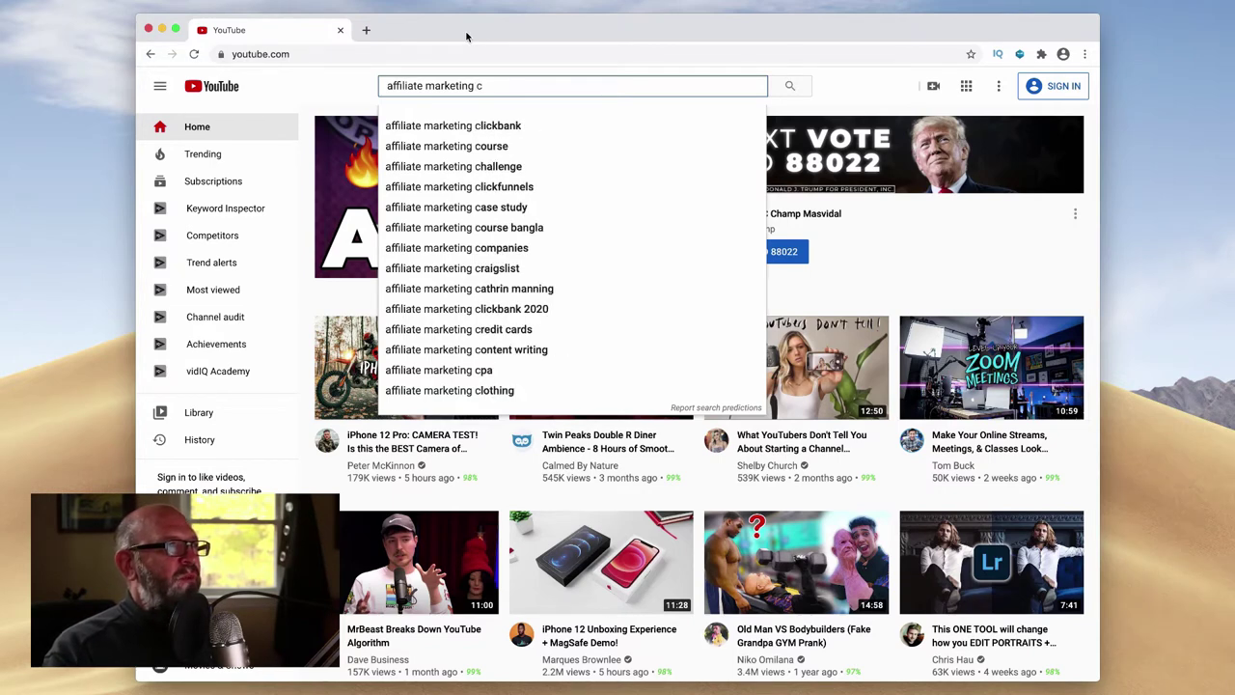
- Search 'affiliate marketing challenge' and review its results and vidIQ score of 73 (High)
left_click(454, 166)
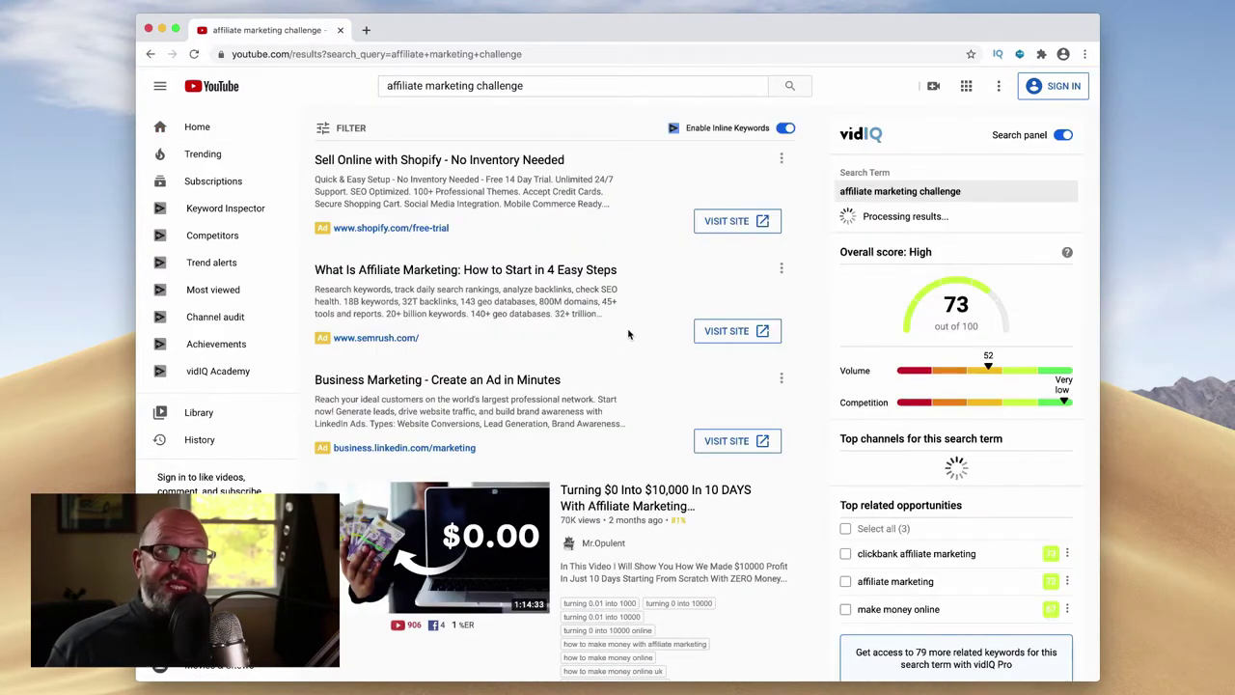
scroll(625, 359, "down", 3)
scroll(625, 359, "up", 3)
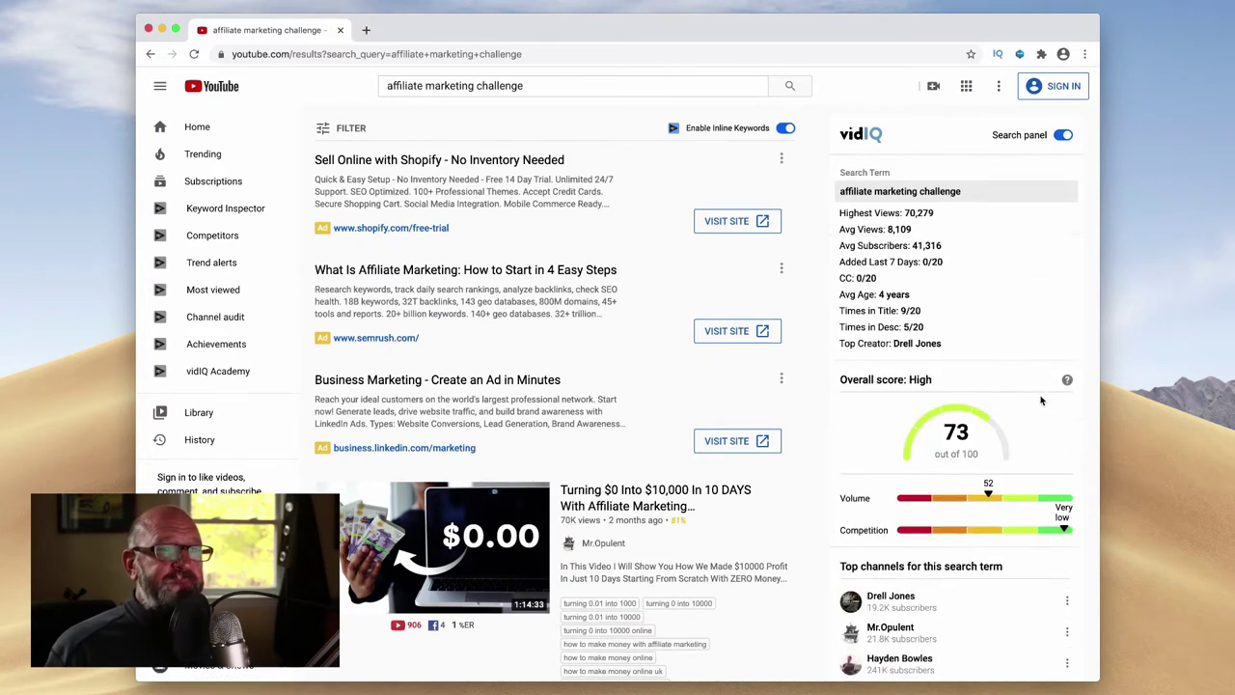
scroll(887, 259, "down", 3)
scroll(868, 261, "up", 3)
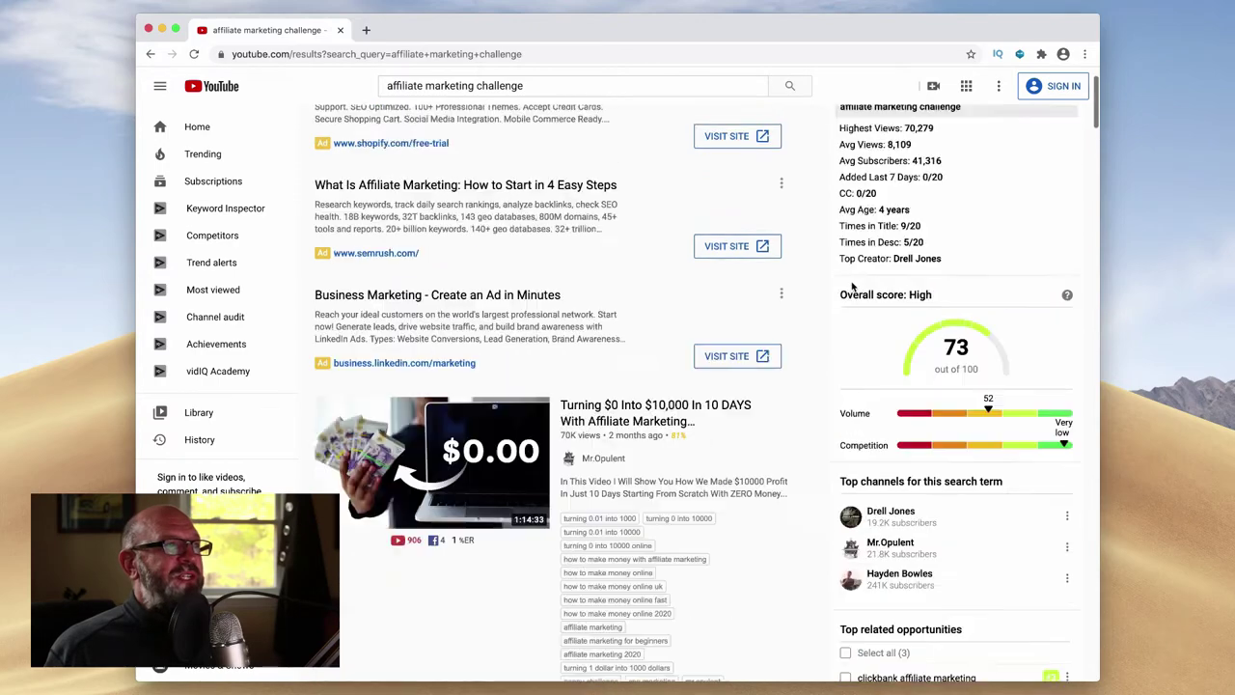
scroll(863, 270, "down", 6)
scroll(853, 287, "up", 2)
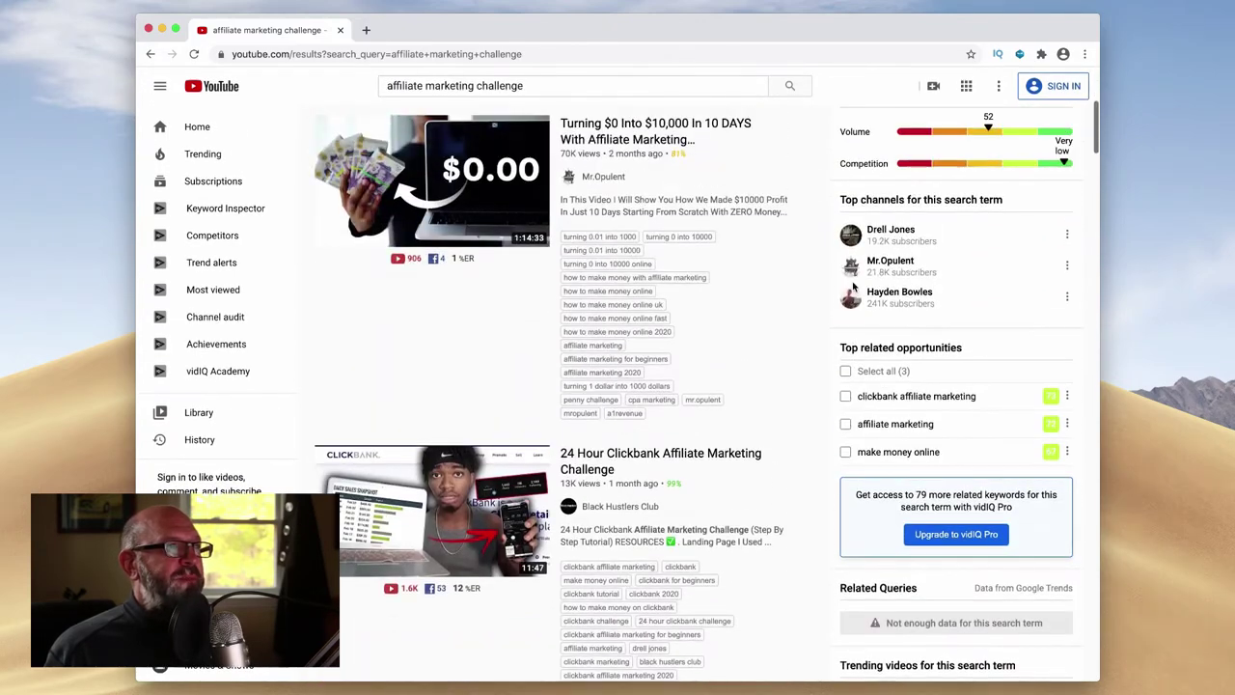
scroll(853, 286, "down", 5)
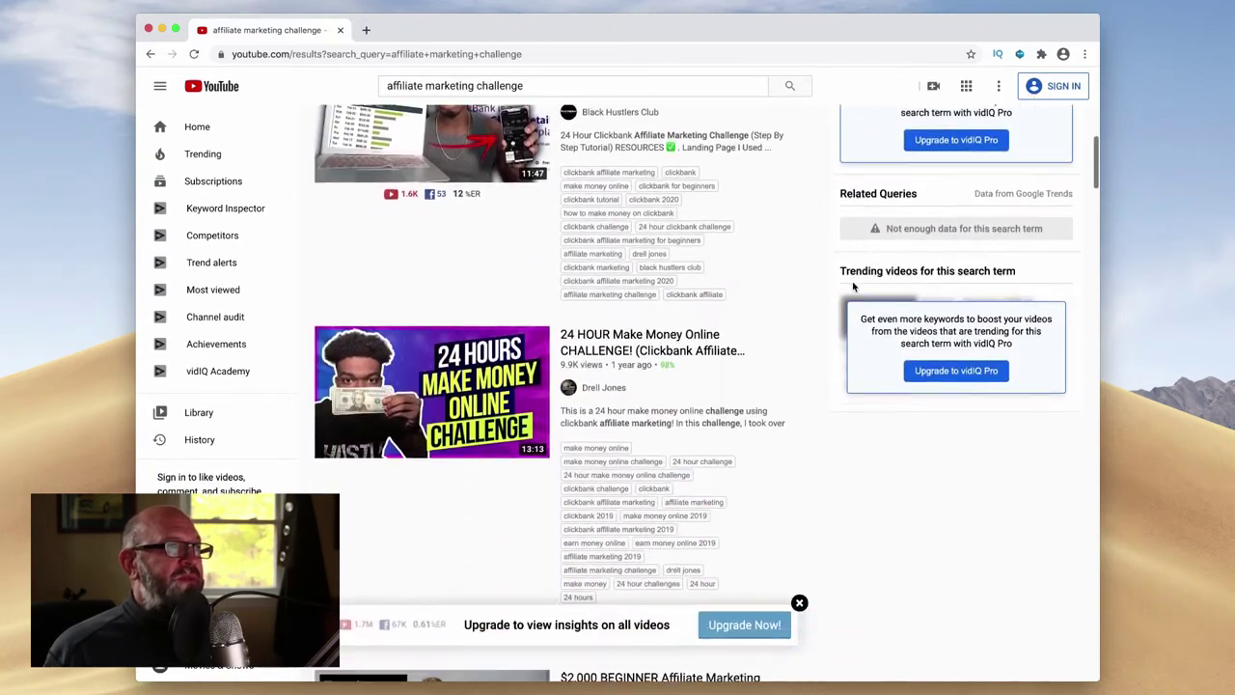
scroll(854, 286, "up", 4)
scroll(853, 286, "down", 9)
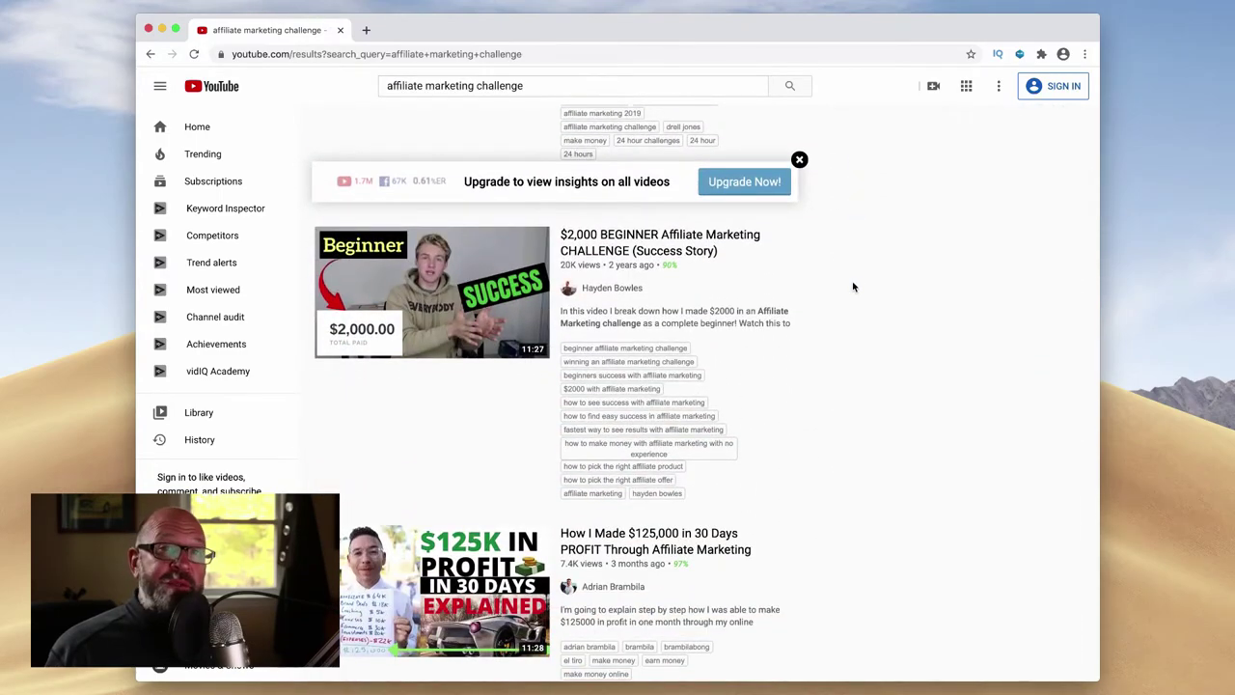
scroll(853, 287, "up", 10)
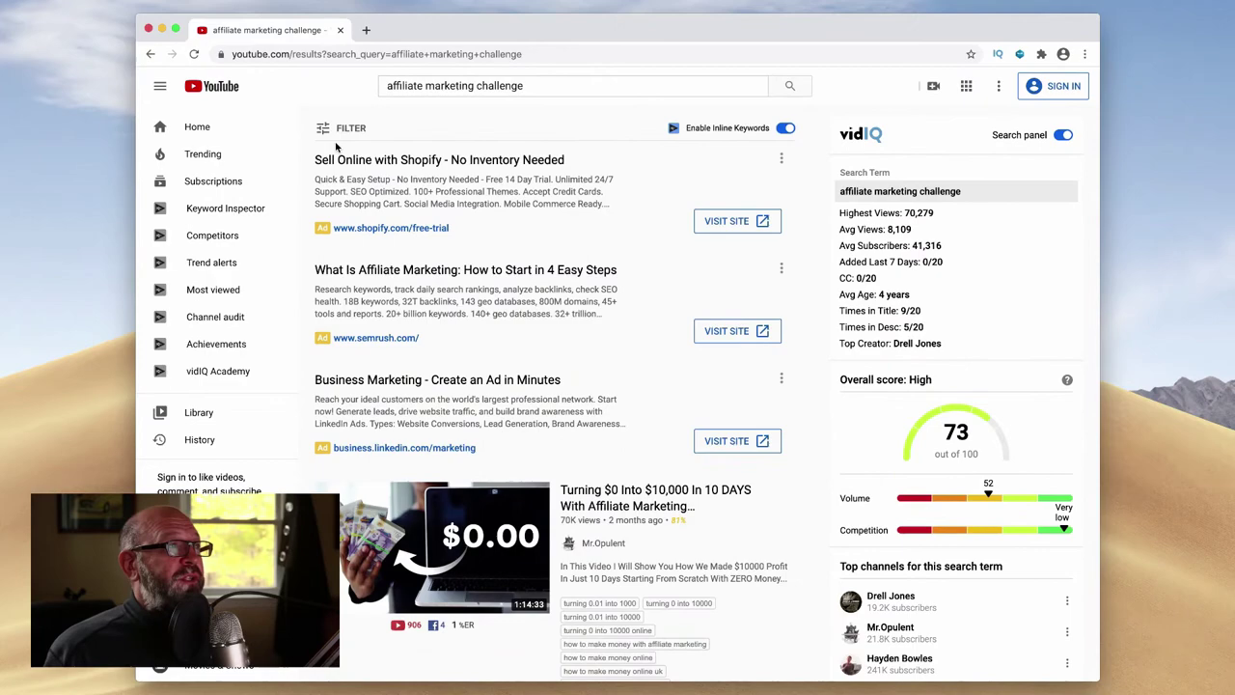
- Filter the challenge results to this month's uploads, sorted by view count
left_click(321, 128)
left_click(329, 257)
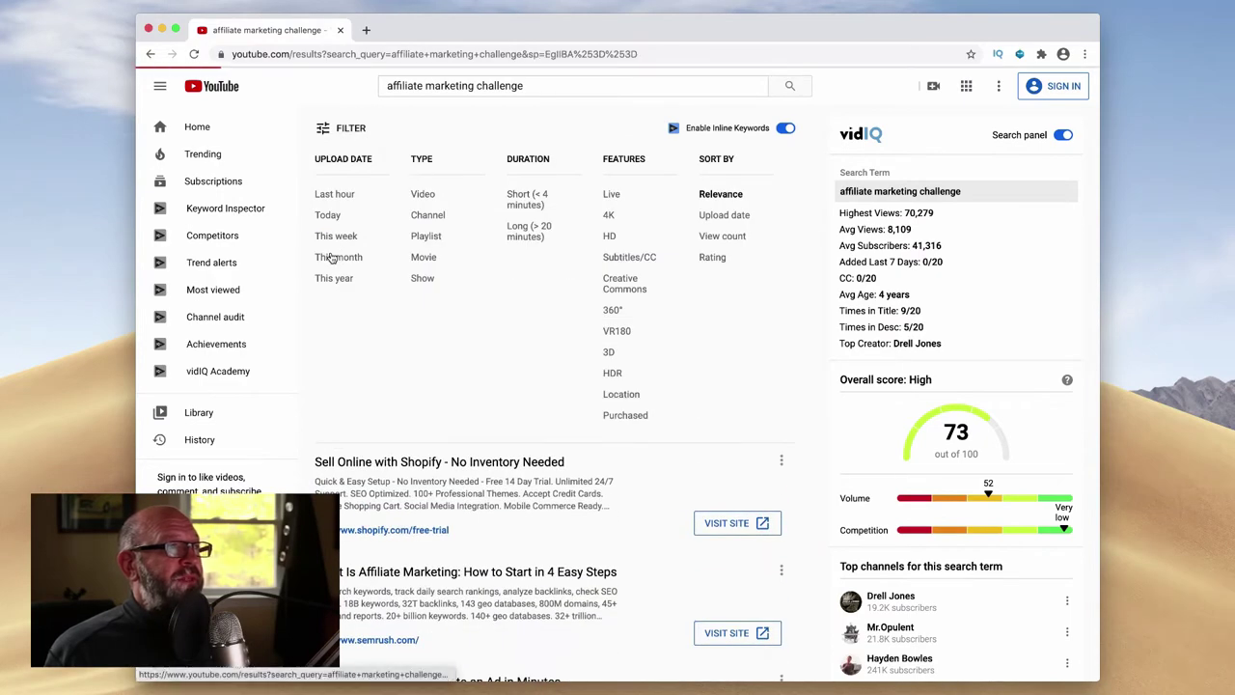
left_click(324, 127)
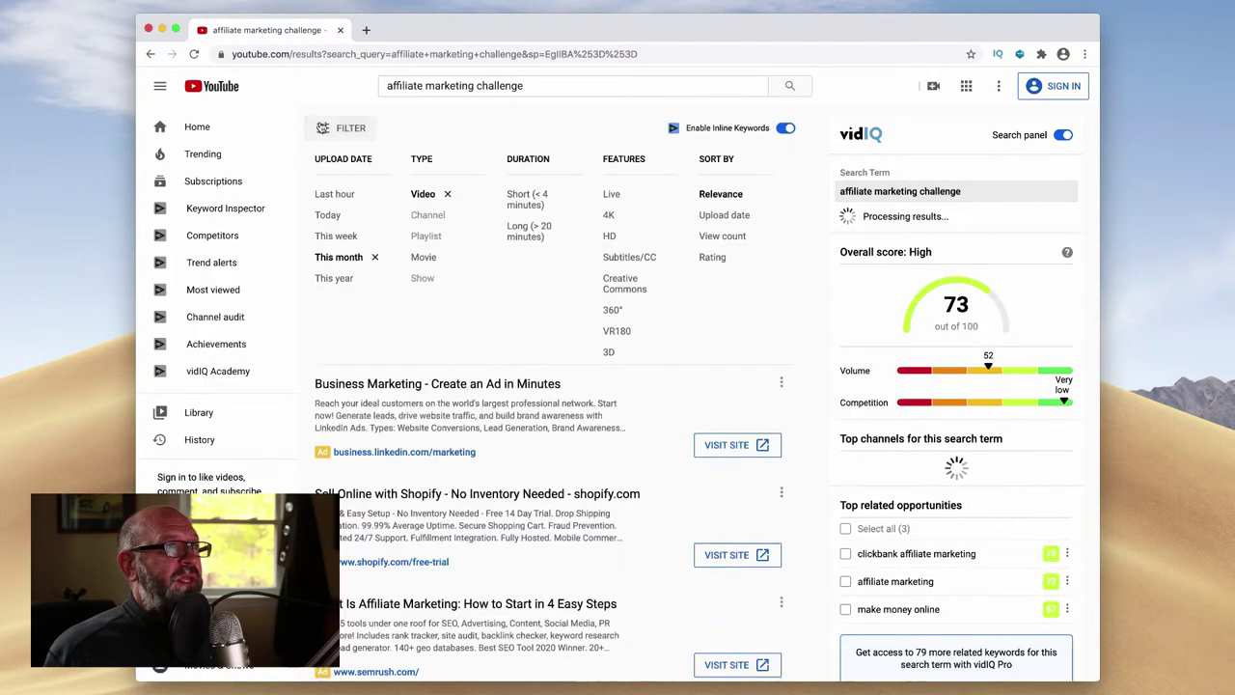
left_click(708, 237)
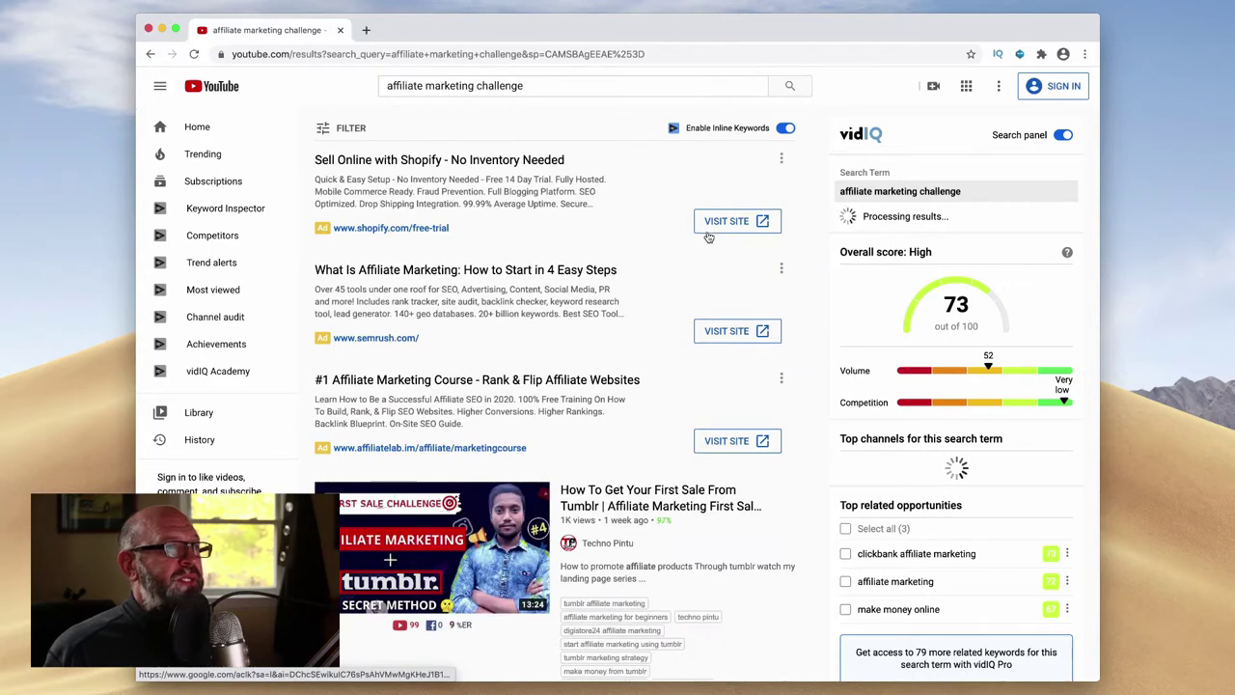
scroll(708, 236, "down", 10)
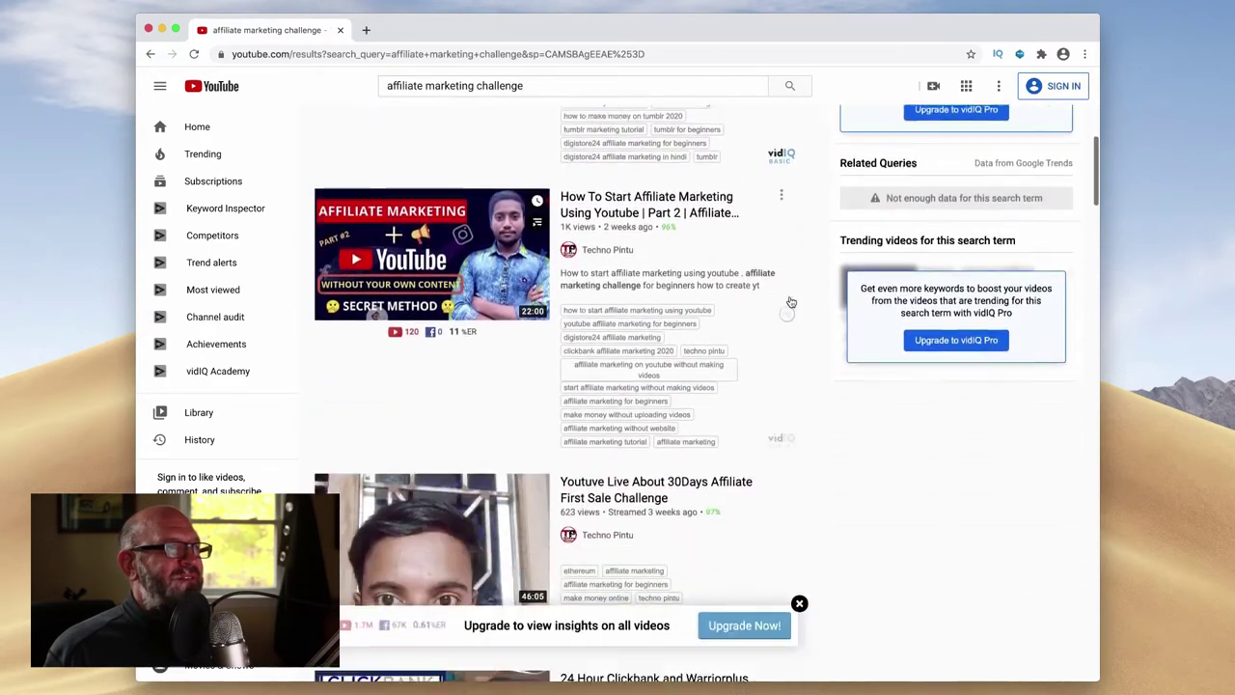
scroll(791, 303, "down", 10)
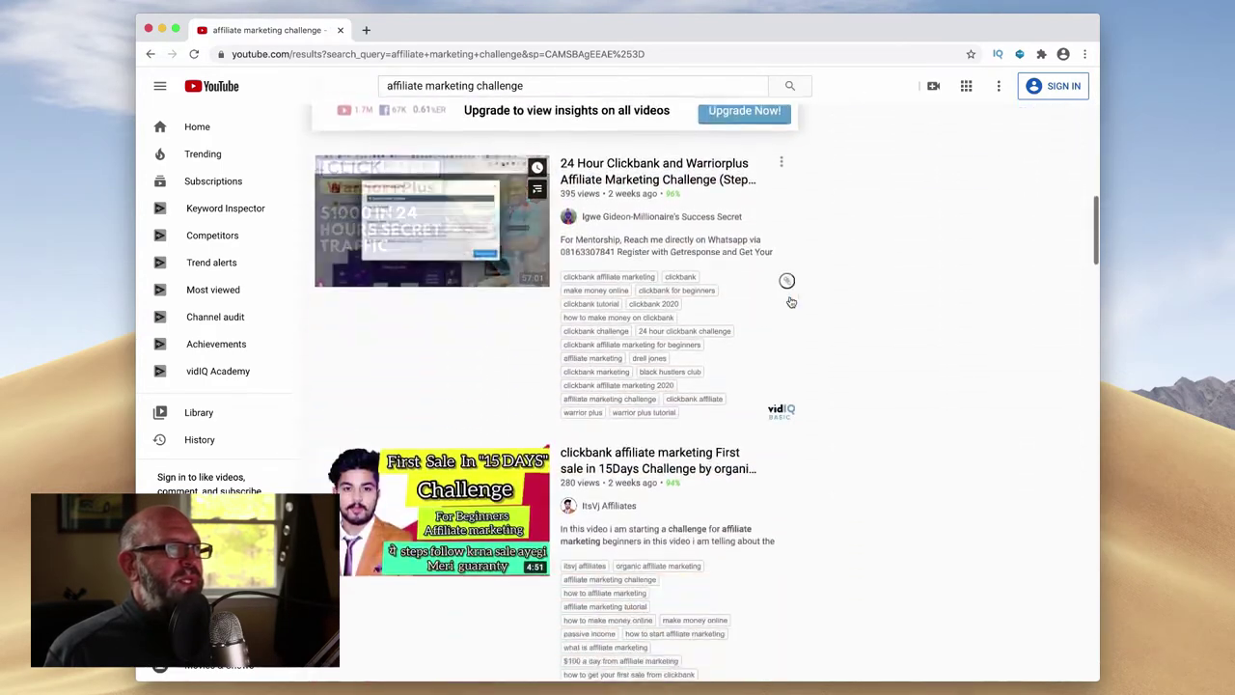
scroll(791, 303, "down", 4)
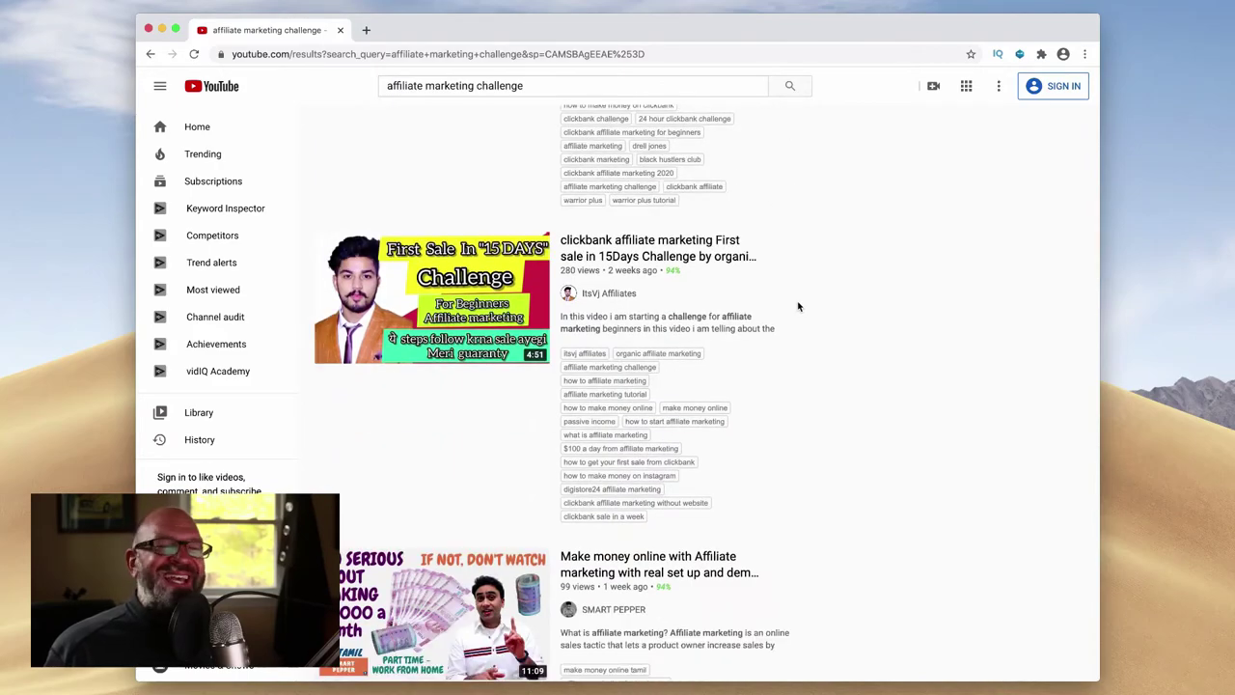
scroll(798, 307, "up", 20)
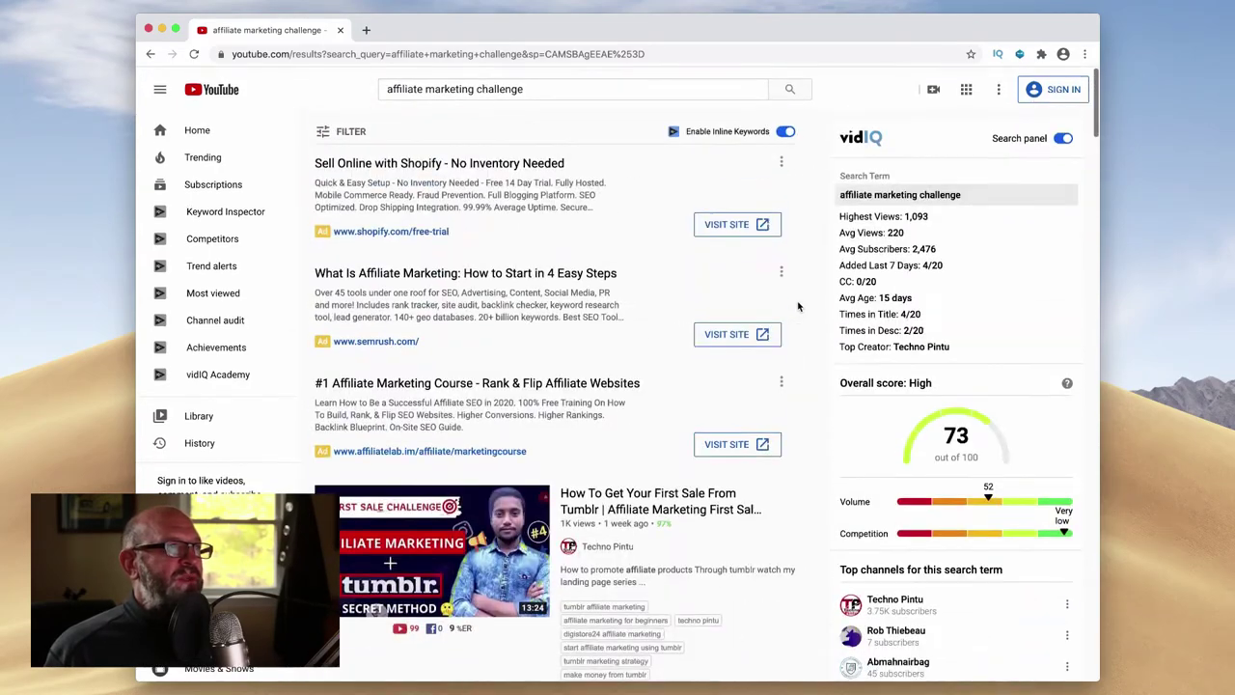
- Replace 'challenge' with 'amazon' and search 'affiliate marketing amazon'
left_click_drag(476, 88, 582, 91)
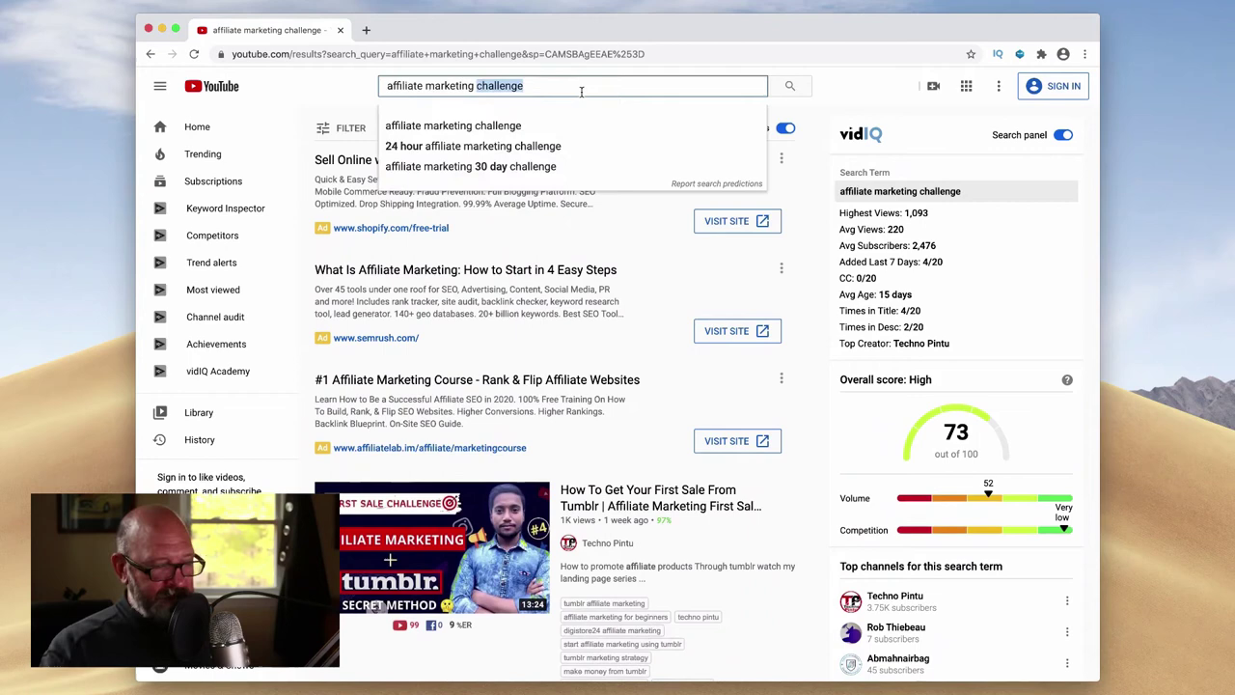
key("BackSpace")
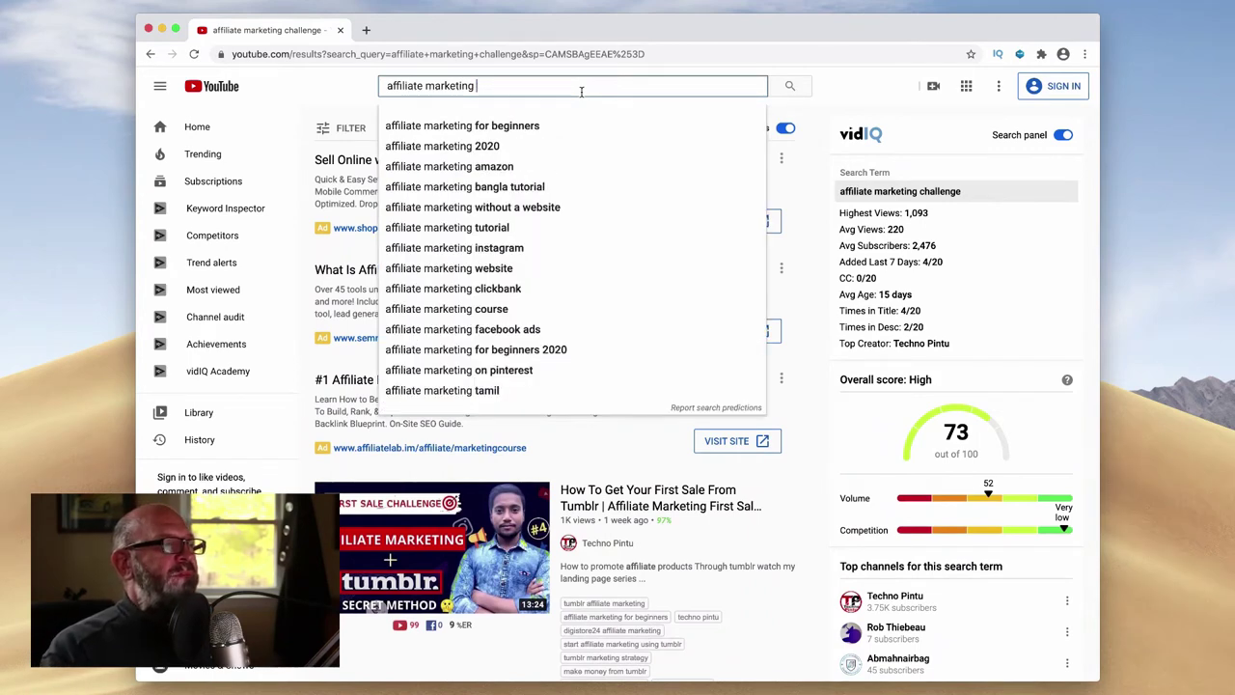
type("am")
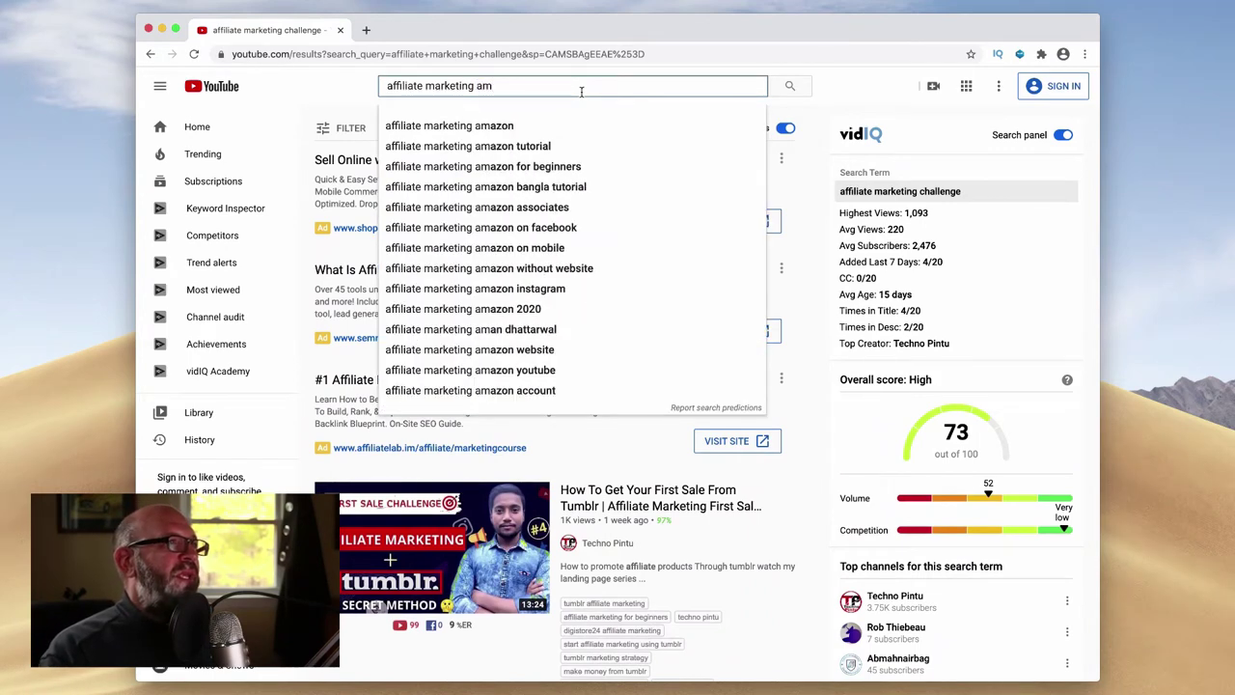
left_click(526, 126)
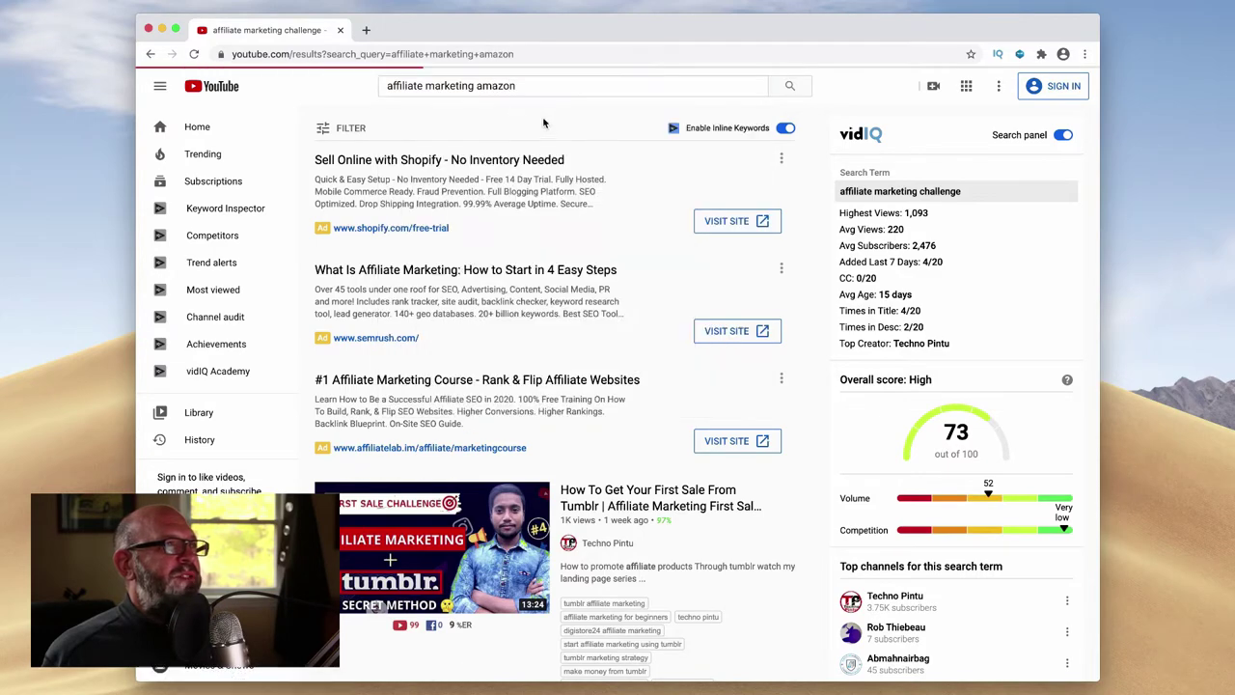
scroll(558, 140, "down", 4)
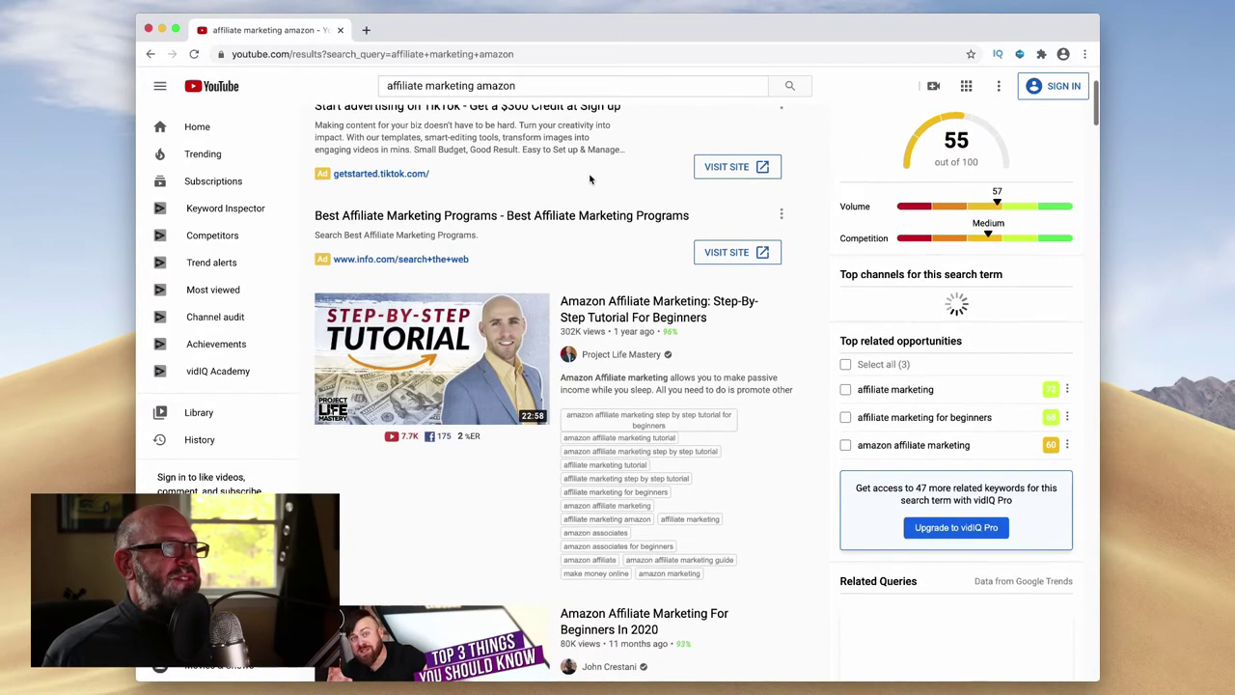
scroll(590, 180, "down", 12)
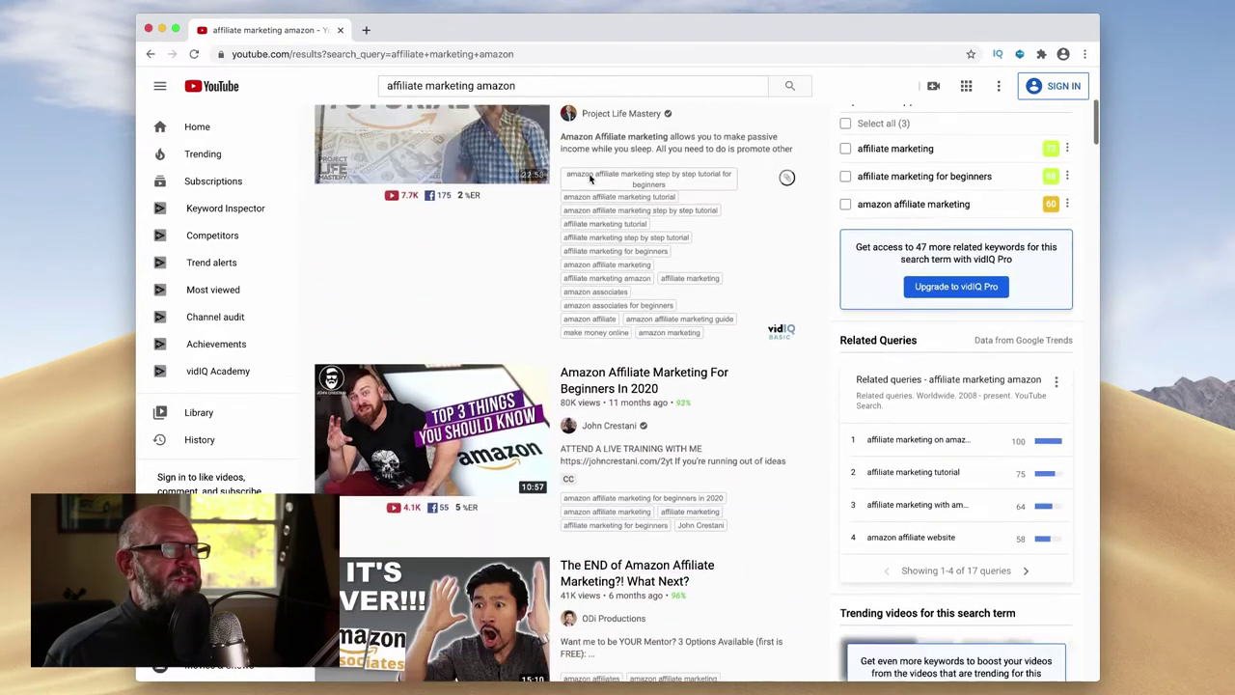
scroll(559, 289, "up", 20)
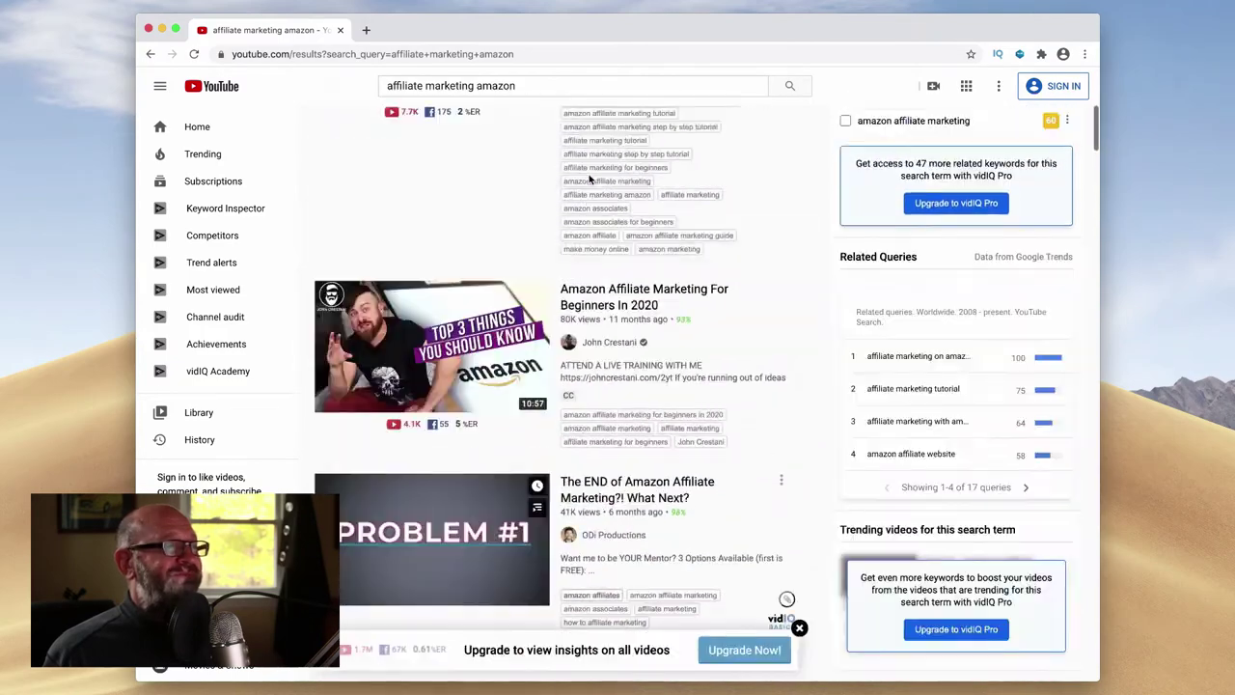
- Limit the amazon results to videos uploaded this month and re-sort them by view count
left_click(323, 130)
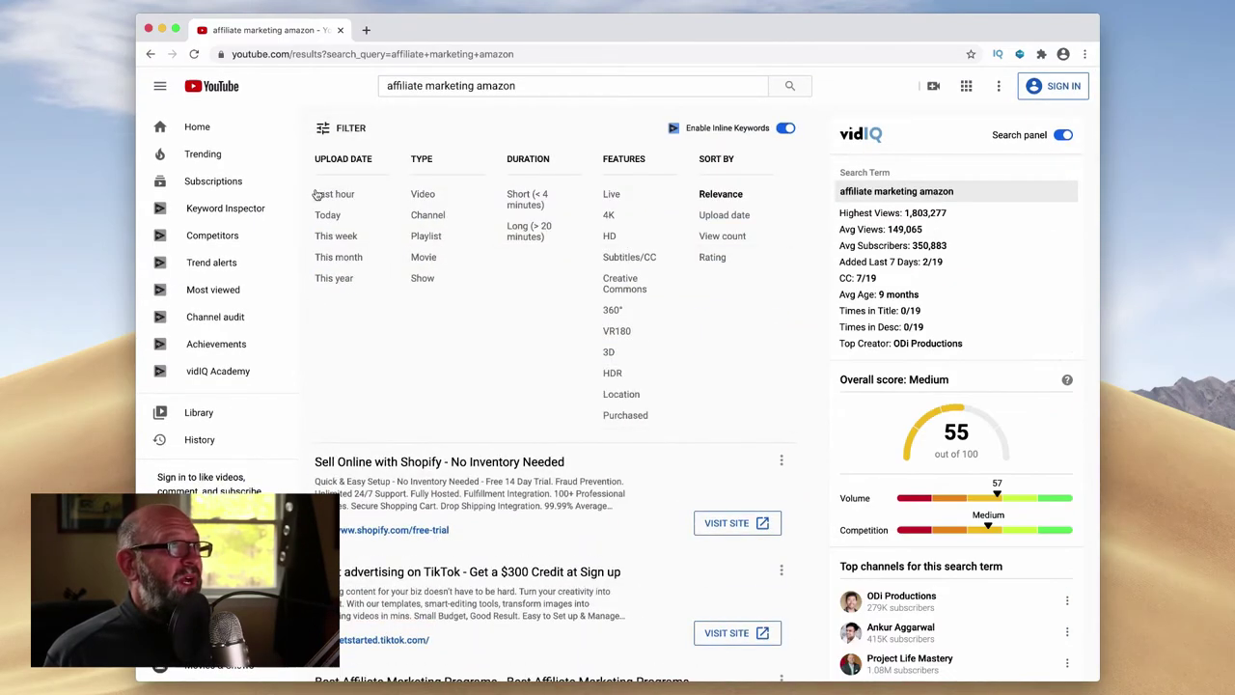
left_click(340, 257)
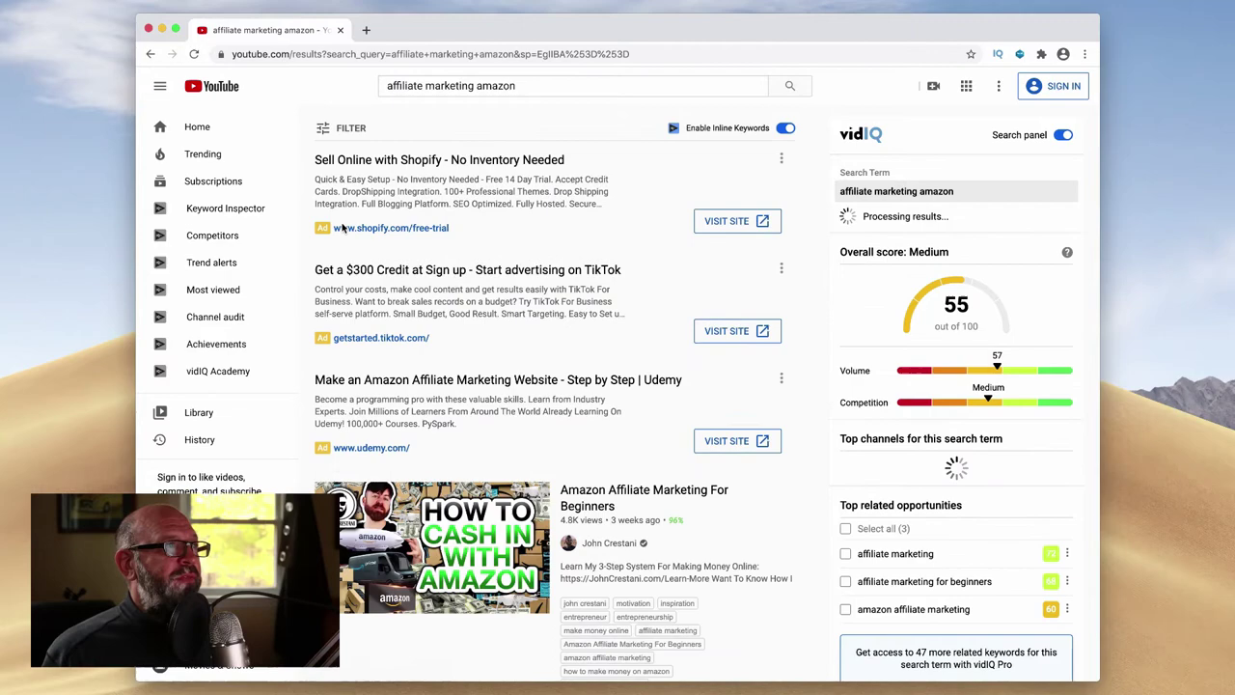
left_click(323, 128)
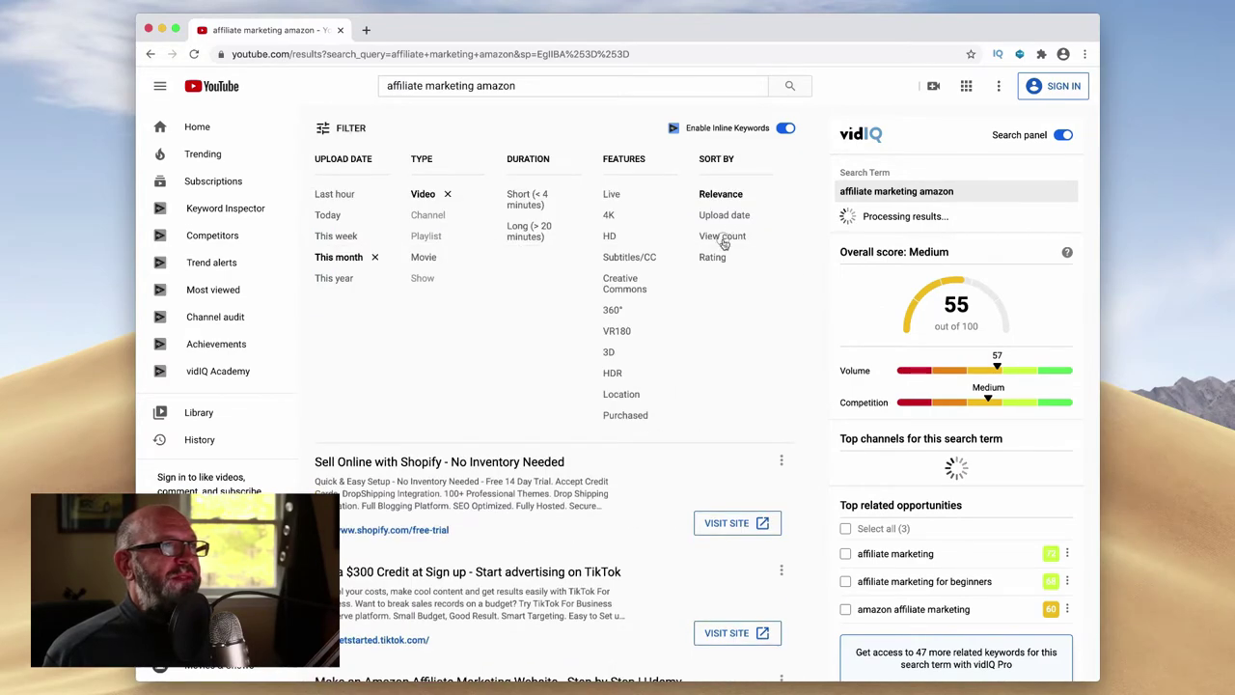
scroll(823, 339, "down", 5)
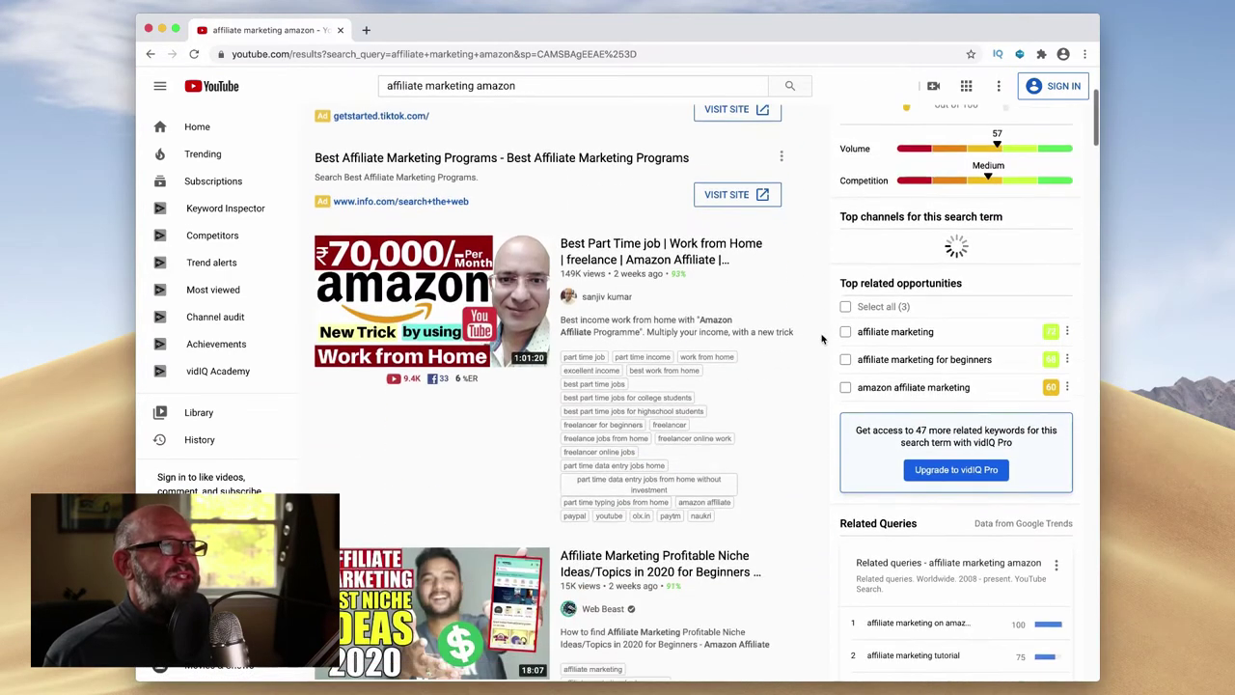
scroll(822, 339, "down", 15)
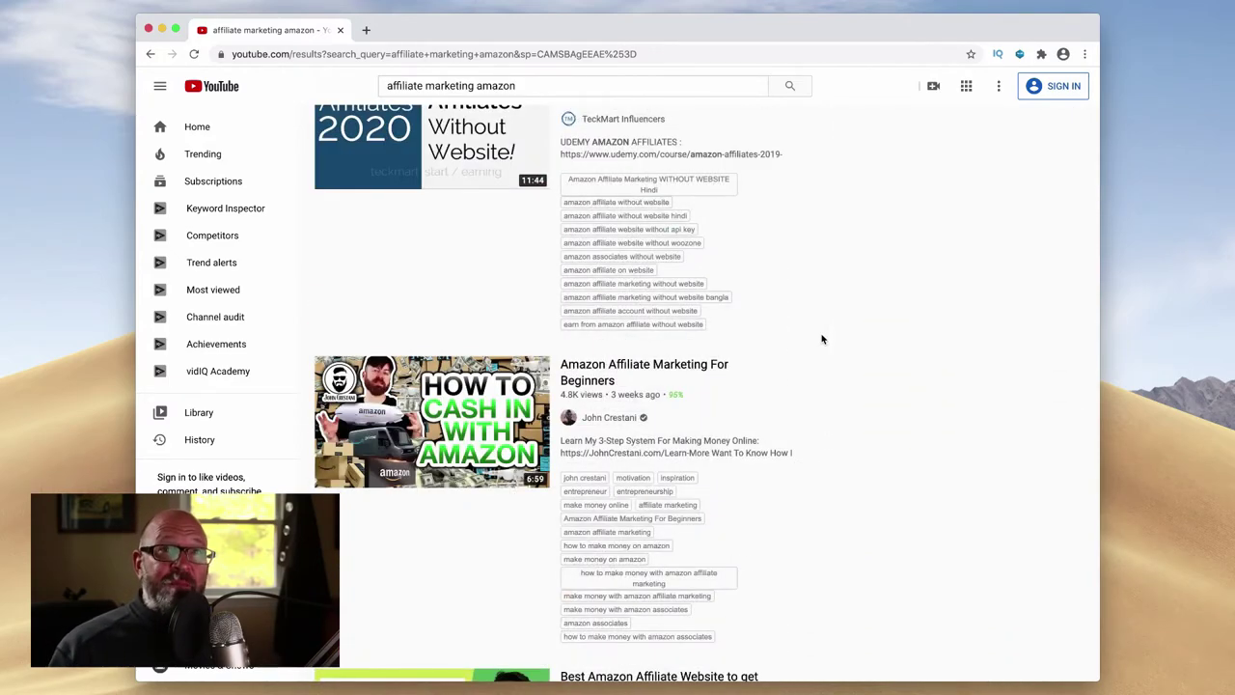
scroll(836, 346, "up", 15)
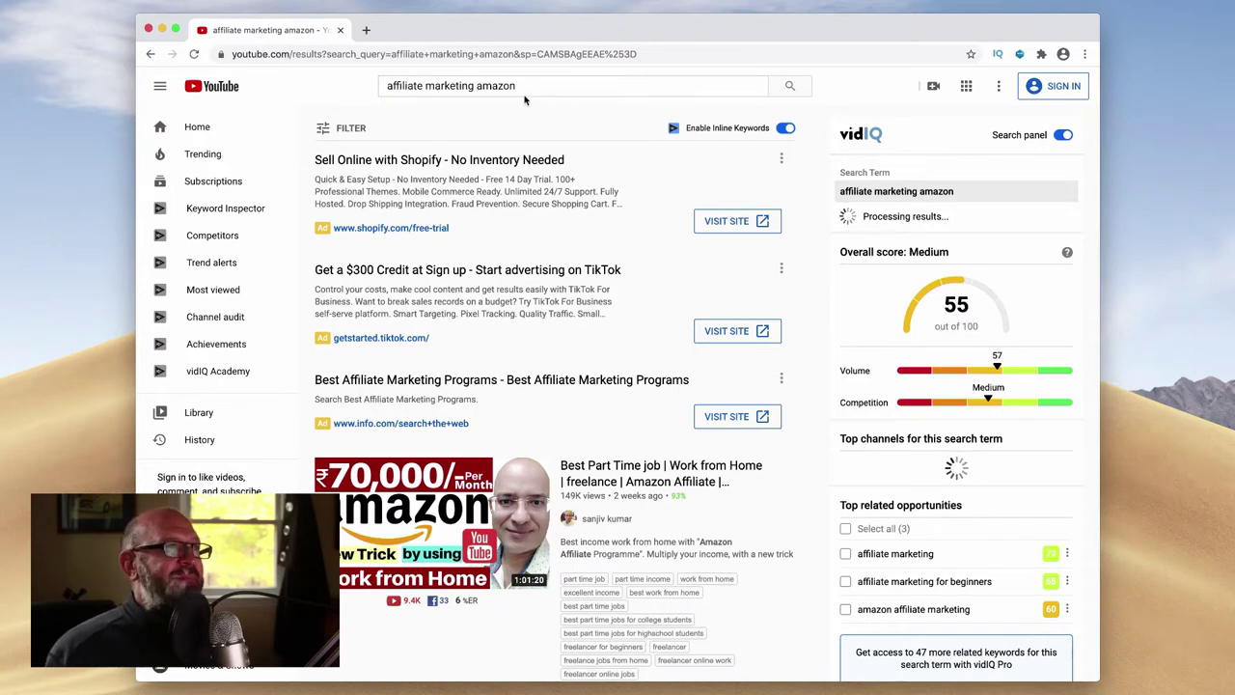
- Select 'amazon' in the search query and start typing a replacement word
double_click(488, 86)
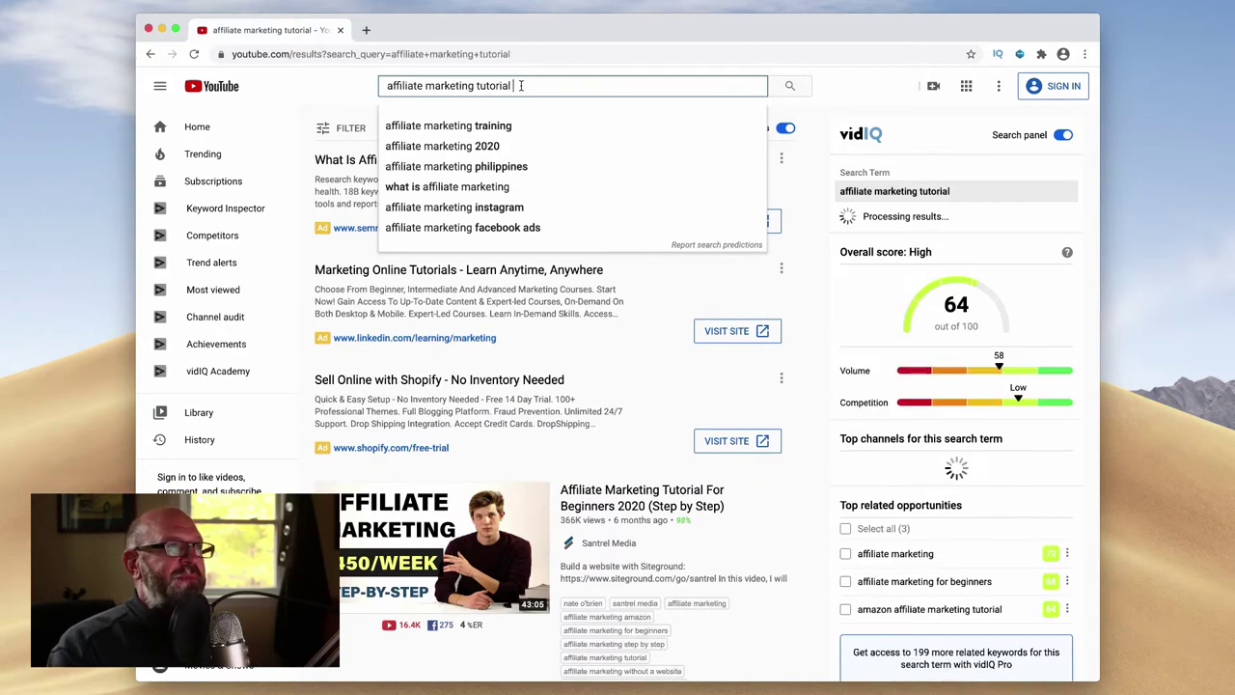
type("a")
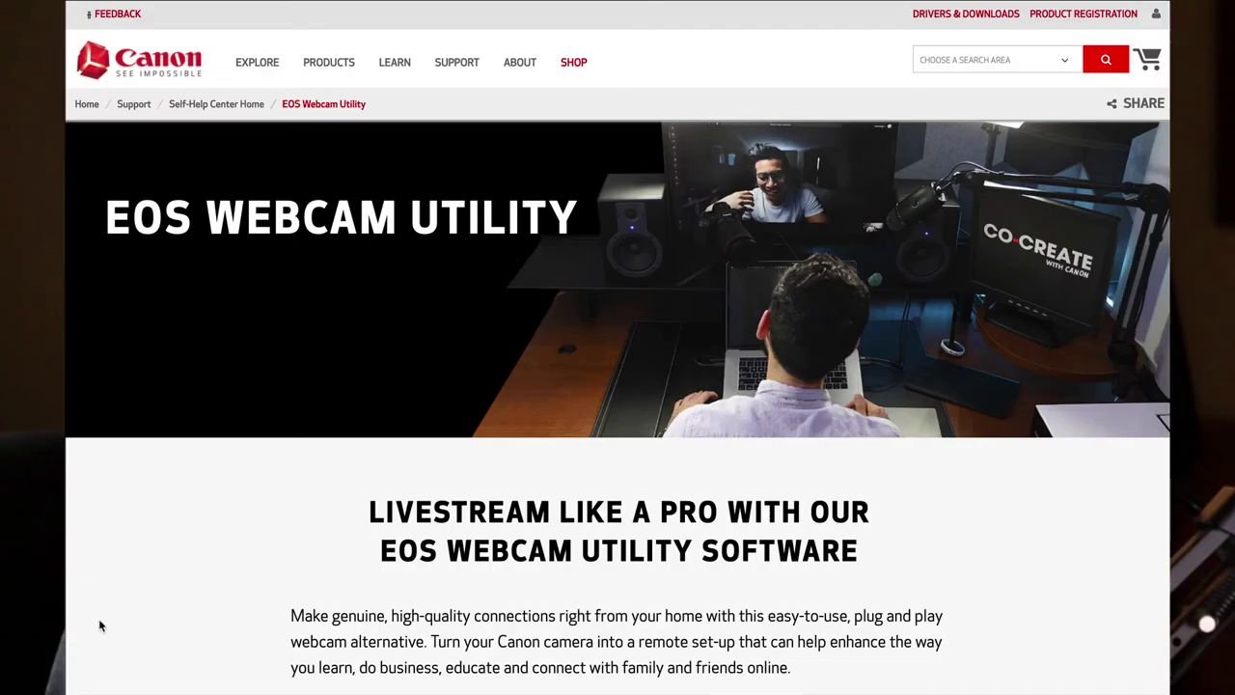
- Scroll the Canon EOS Webcam Utility page down to the Choose Your Operating System section
scroll(98, 626, "down", 2)
scroll(99, 626, "down", 5)
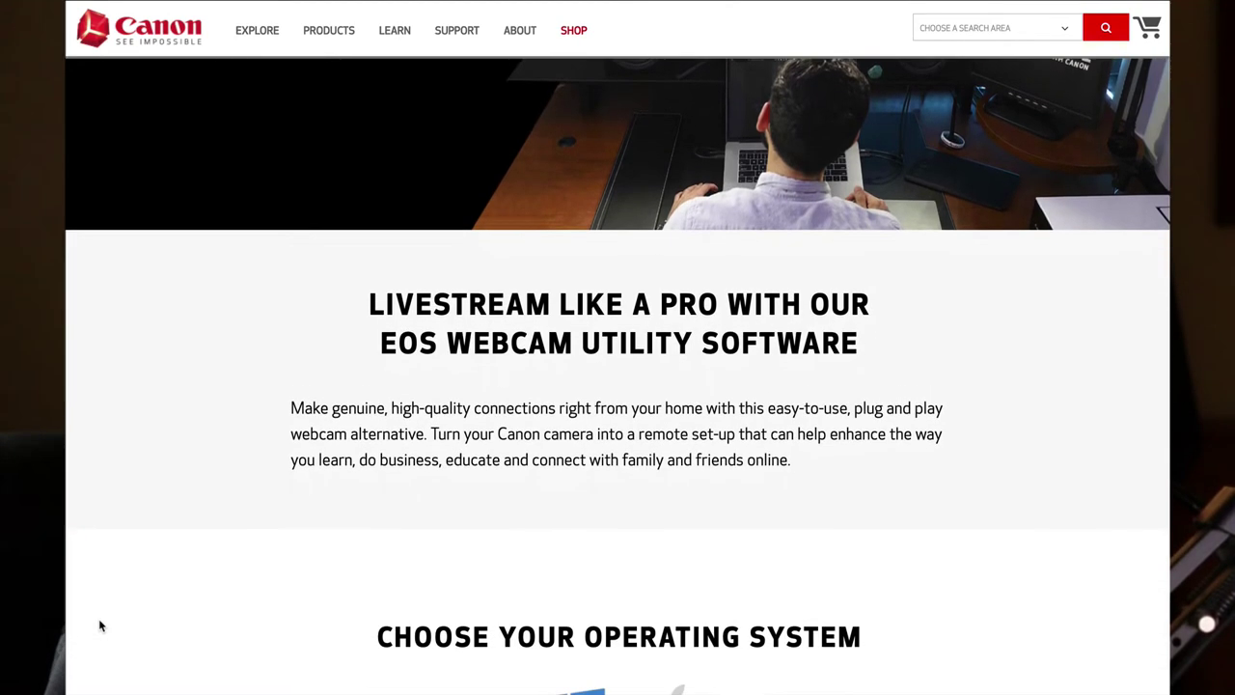
scroll(98, 626, "down", 5)
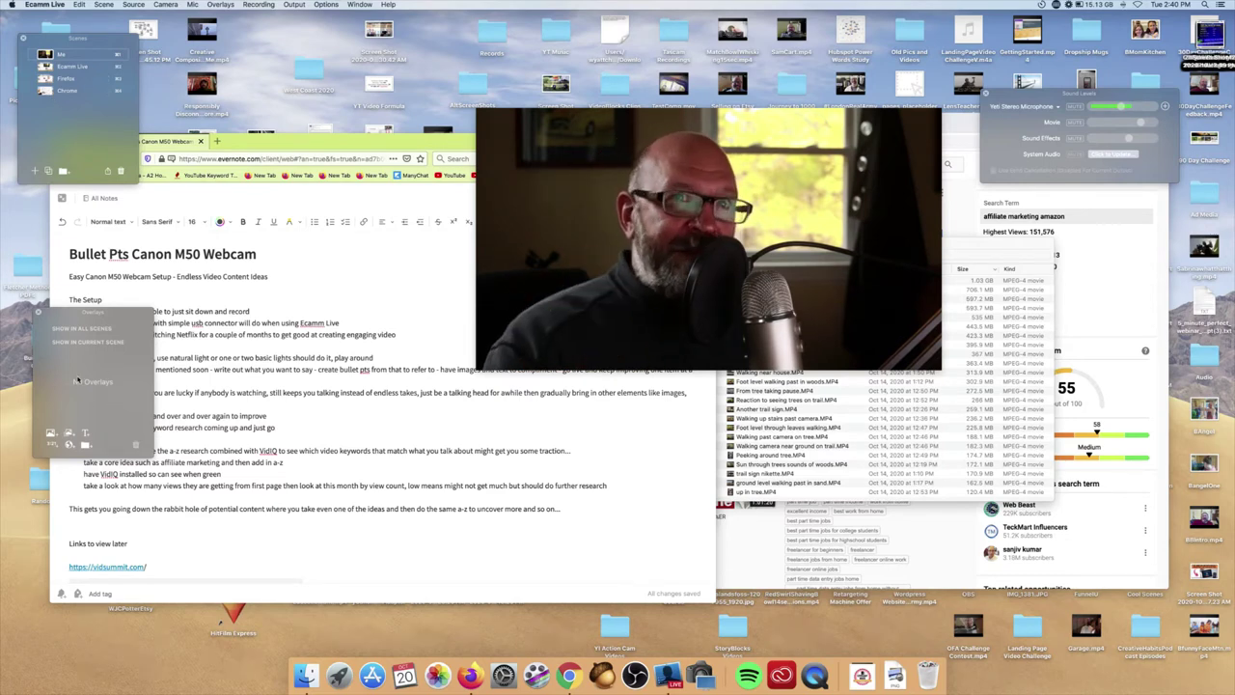
mouse_move(554, 295)
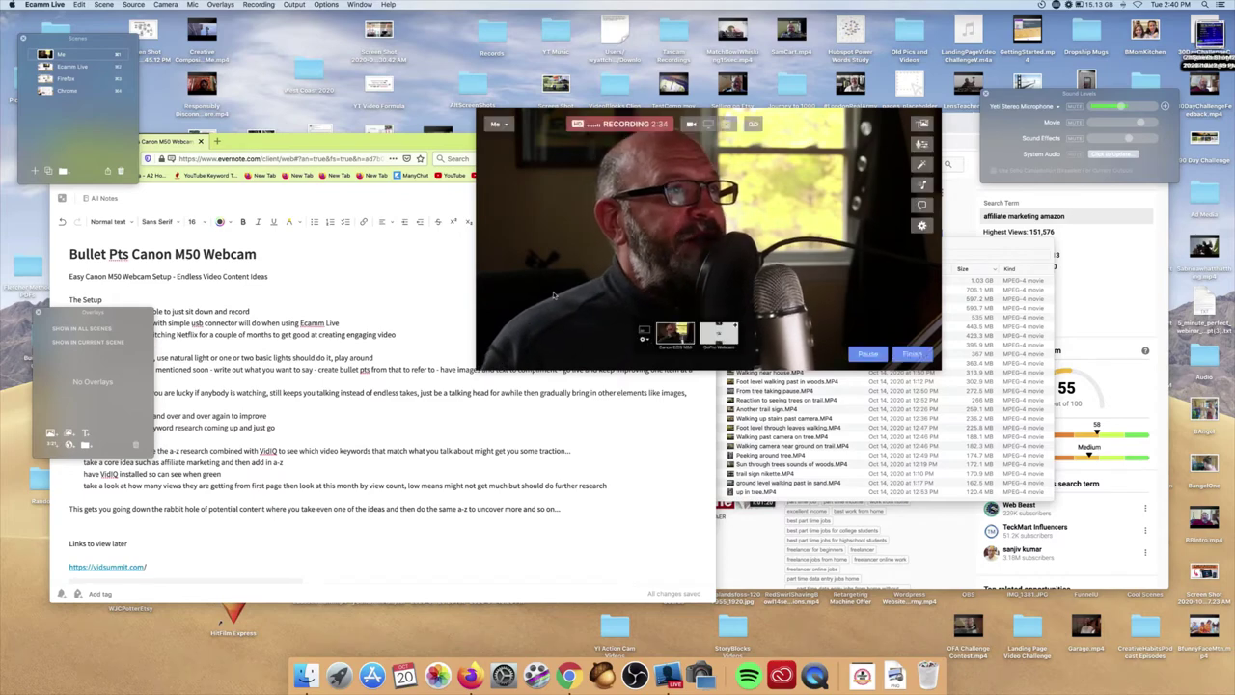